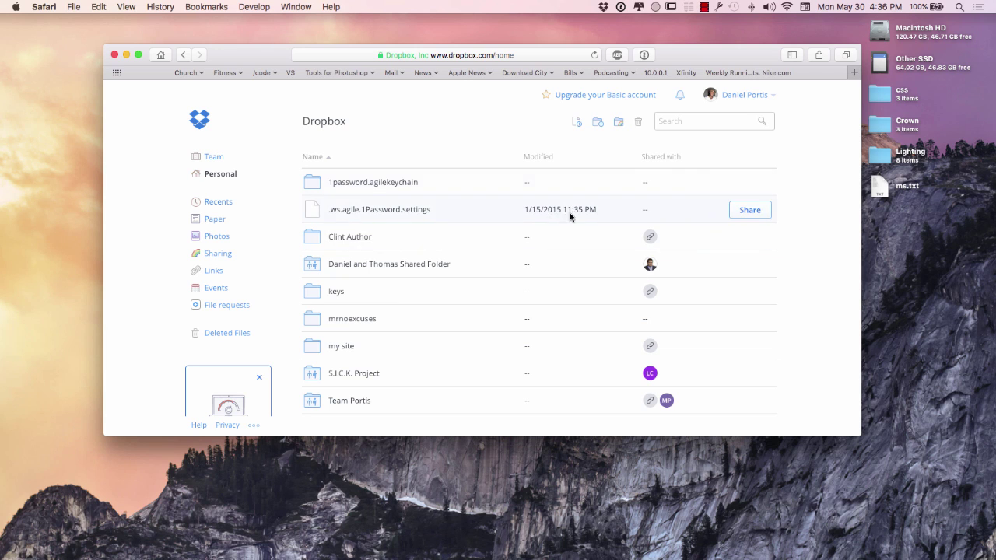
Step: Open the account menu on dropbox.com to see 7.2 GB of 15.38 GB used
left_click(754, 98)
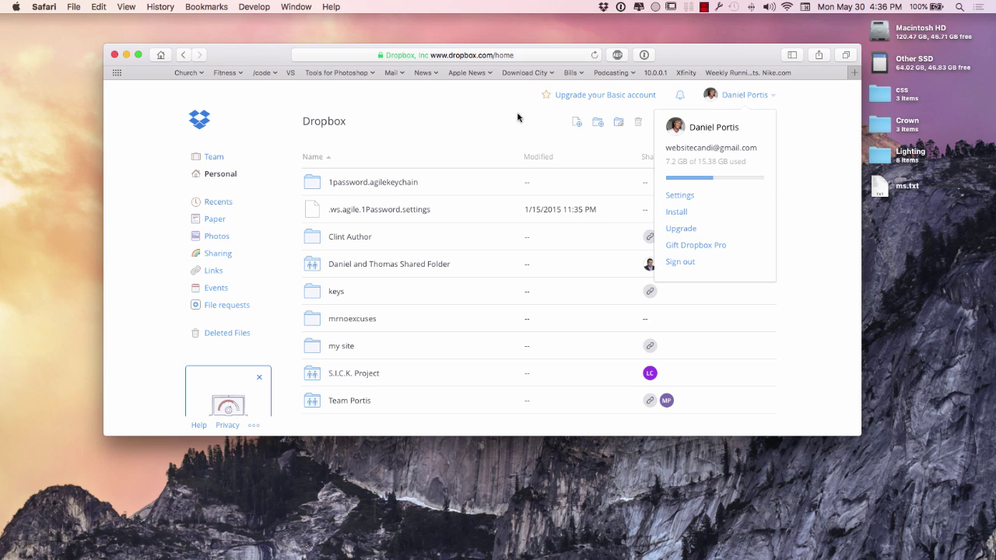
Step: Open the Dropbox Account settings in a new tab and show its storage Space details
left_click(765, 99)
left_click(773, 98)
left_click(688, 199)
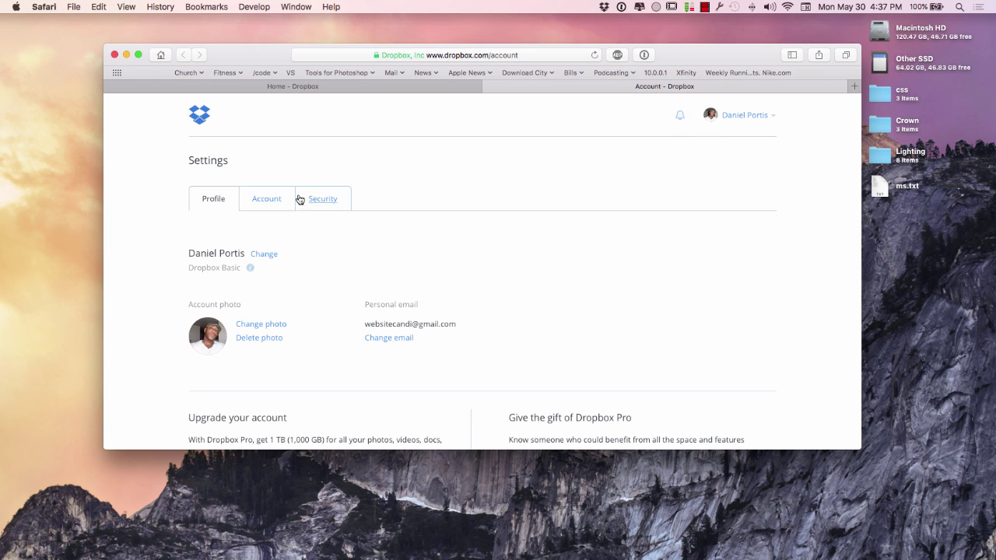
left_click(270, 200)
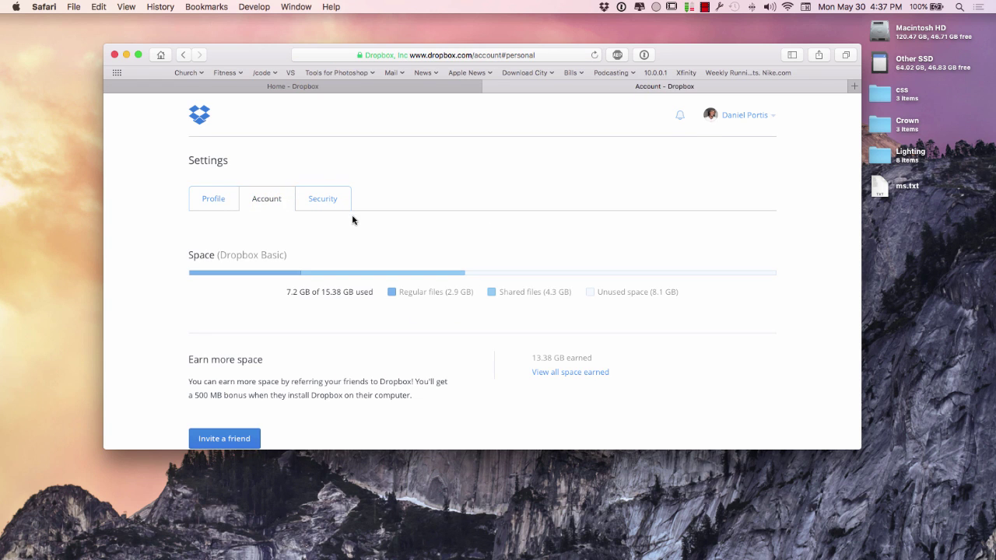
Step: Review the 500 MB referral bonus and 13.38 GB earned space, then return to the home tab
scroll(351, 217, "down", 5)
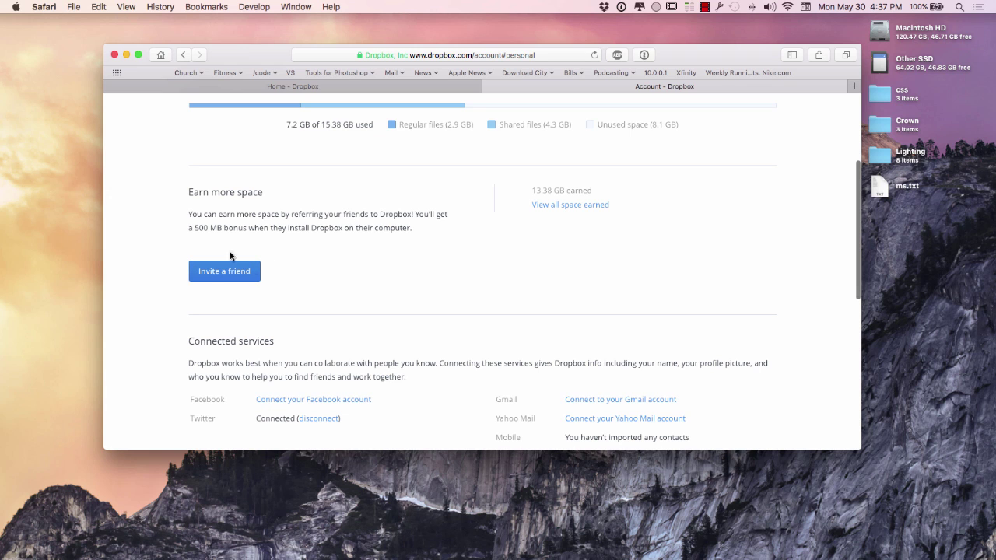
left_click_drag(194, 227, 238, 227)
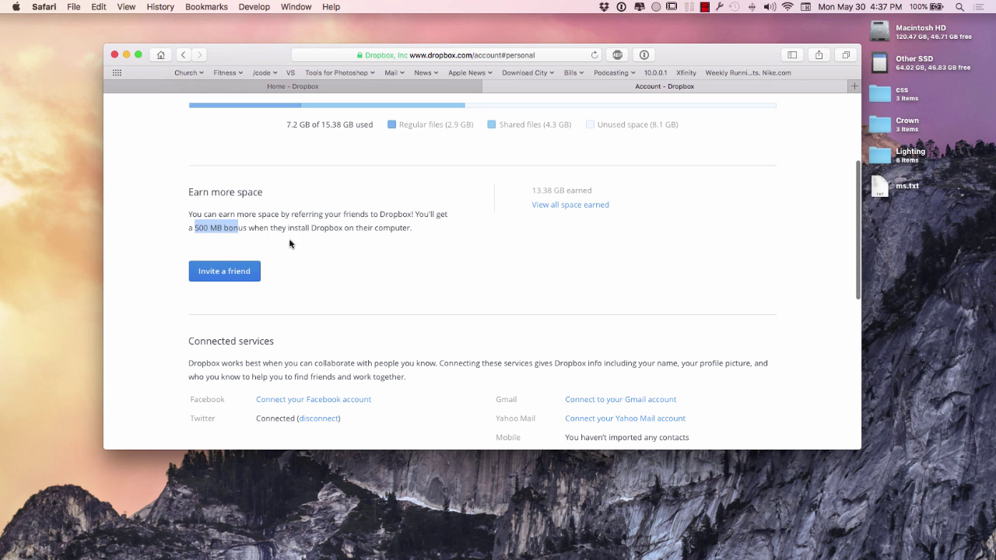
scroll(331, 253, "up", 3)
scroll(331, 253, "up", 1)
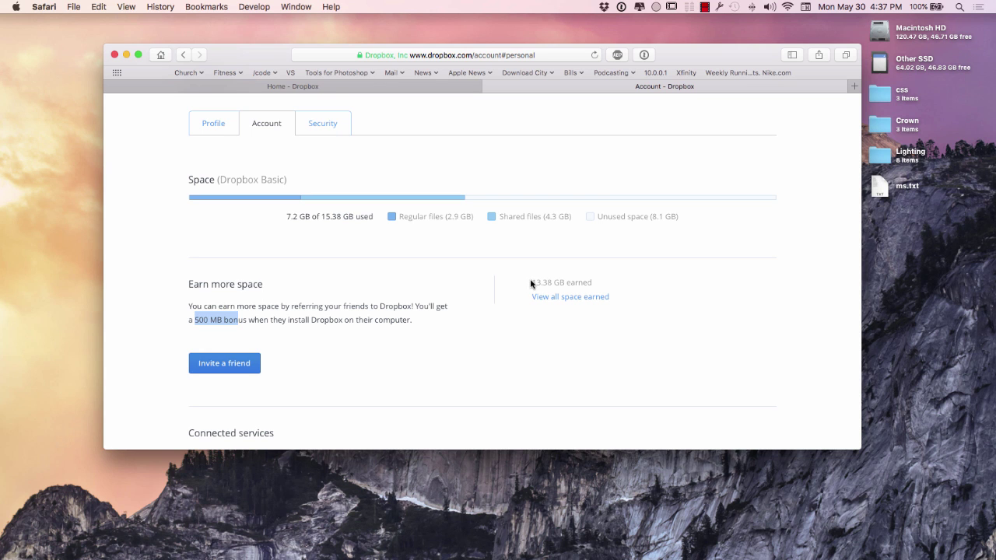
left_click_drag(531, 282, 578, 281)
scroll(578, 282, "up", 3)
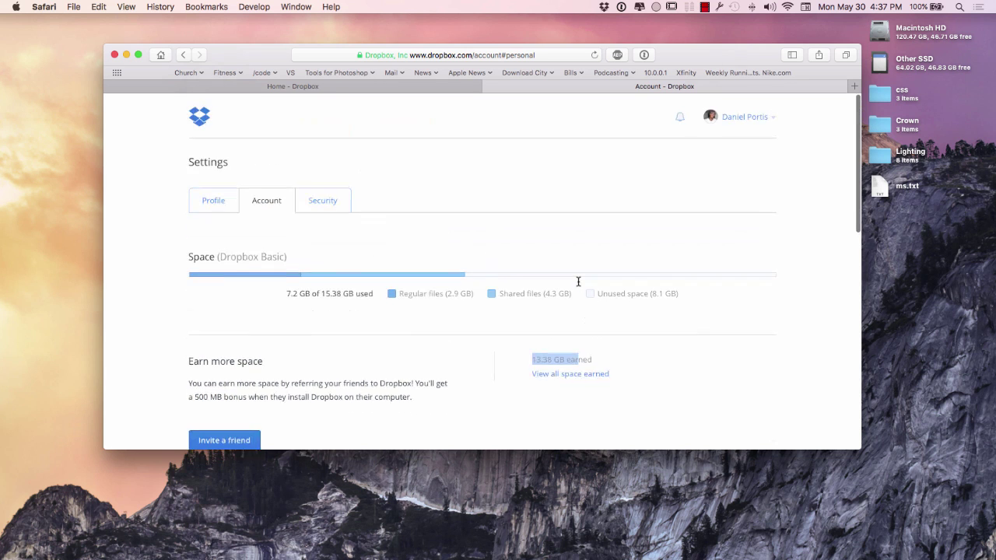
left_click(380, 92)
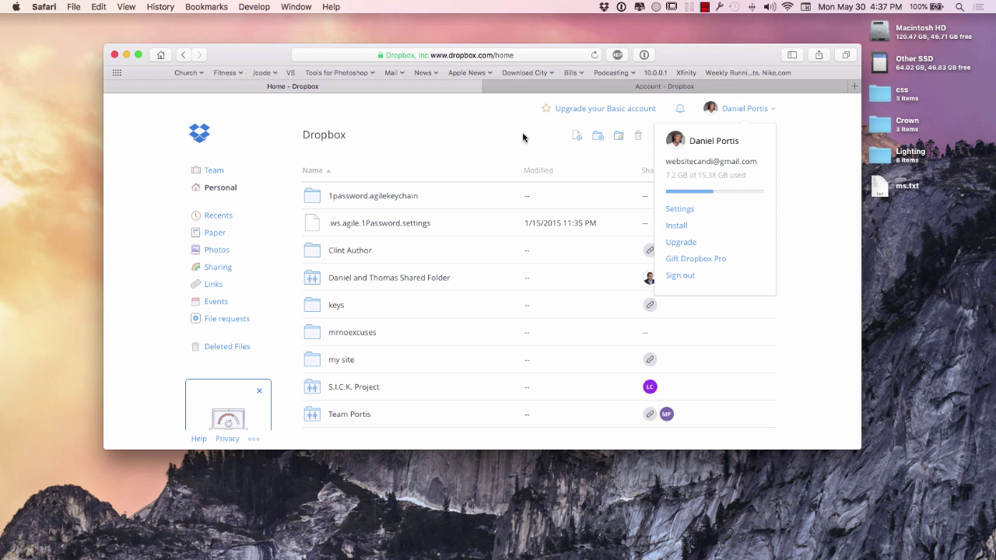
Step: Close the account dropdown so the home folders list is fully visible
left_click(500, 129)
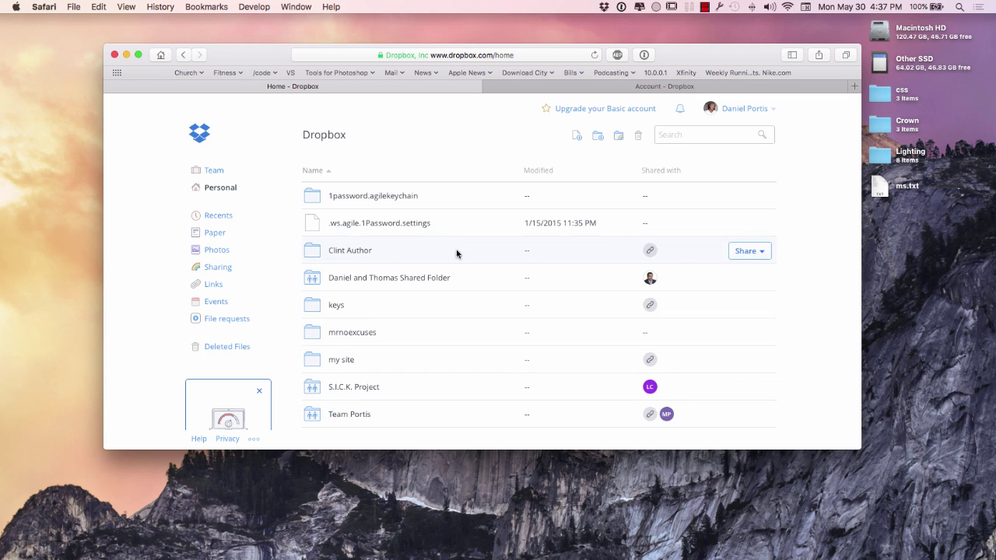
left_click(604, 8)
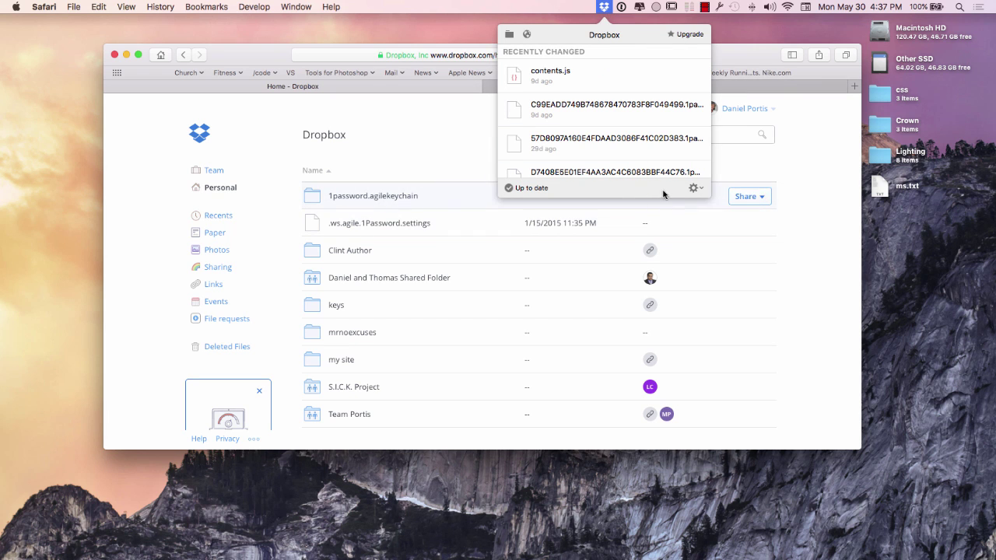
left_click(508, 34)
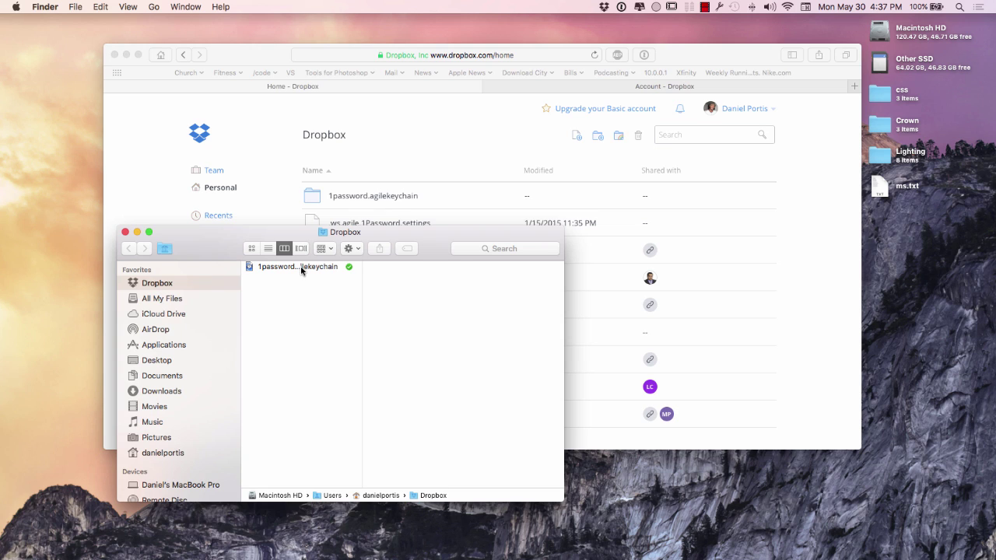
left_click(125, 232)
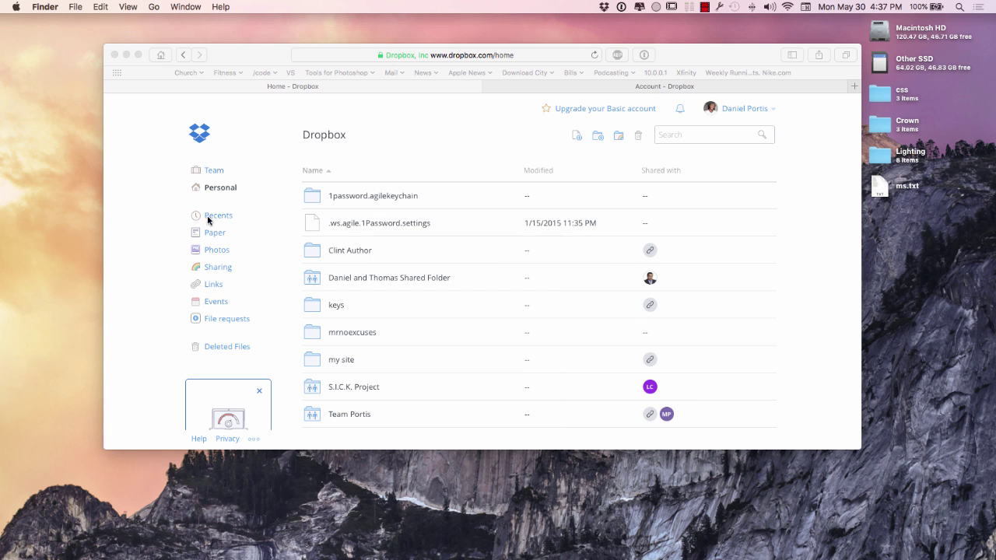
Step: Open the Dropbox desktop app's Preferences on the Account pane with Selective Sync settings
left_click(604, 7)
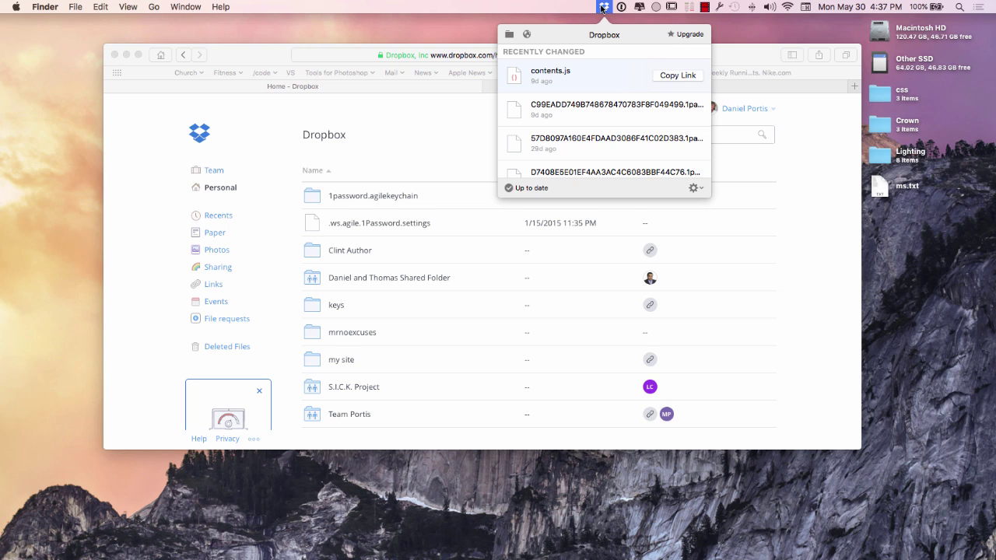
left_click(694, 189)
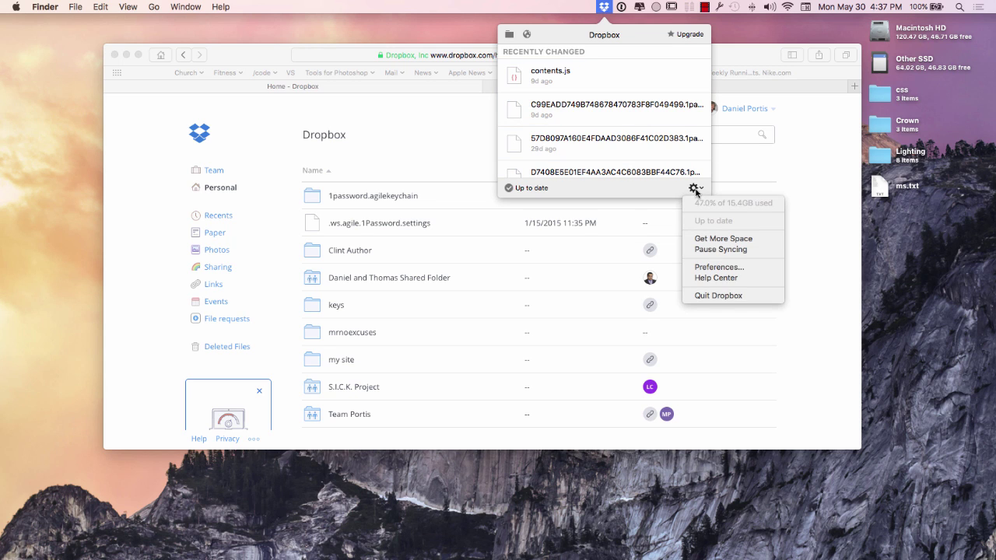
left_click(708, 268)
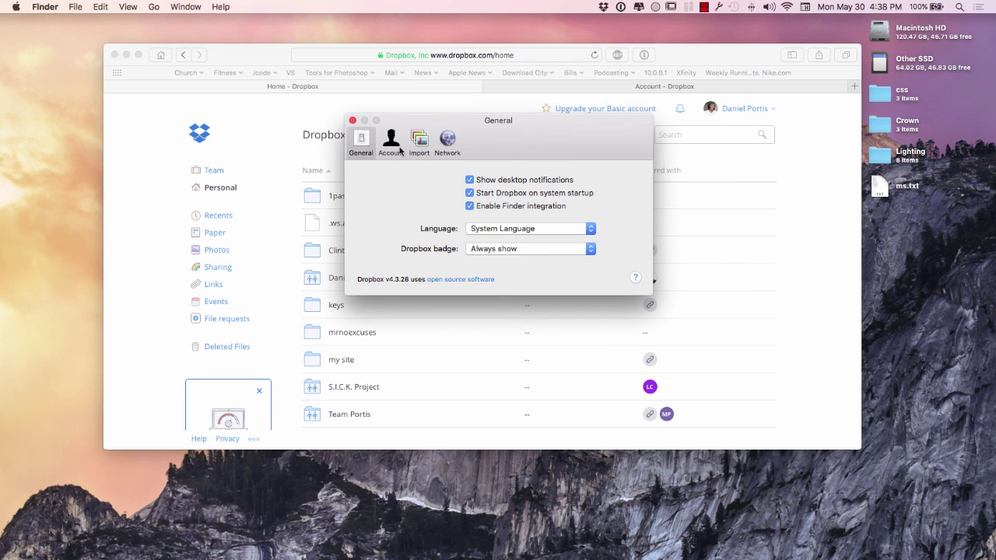
left_click(392, 142)
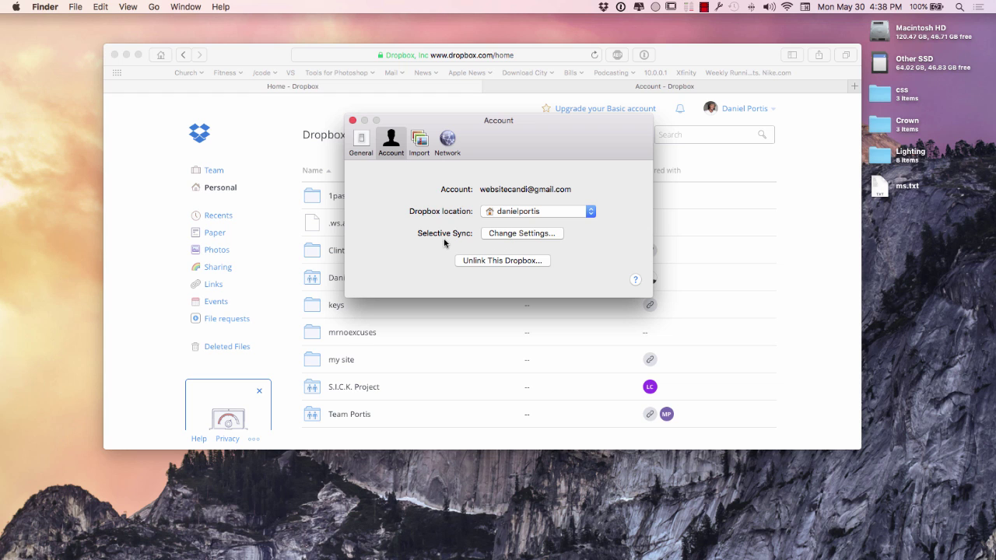
Step: Inspect Selective Sync folders (1password.agilekeychain, Clint Author, my site), cancel unchanged, and close Preferences
left_click(508, 234)
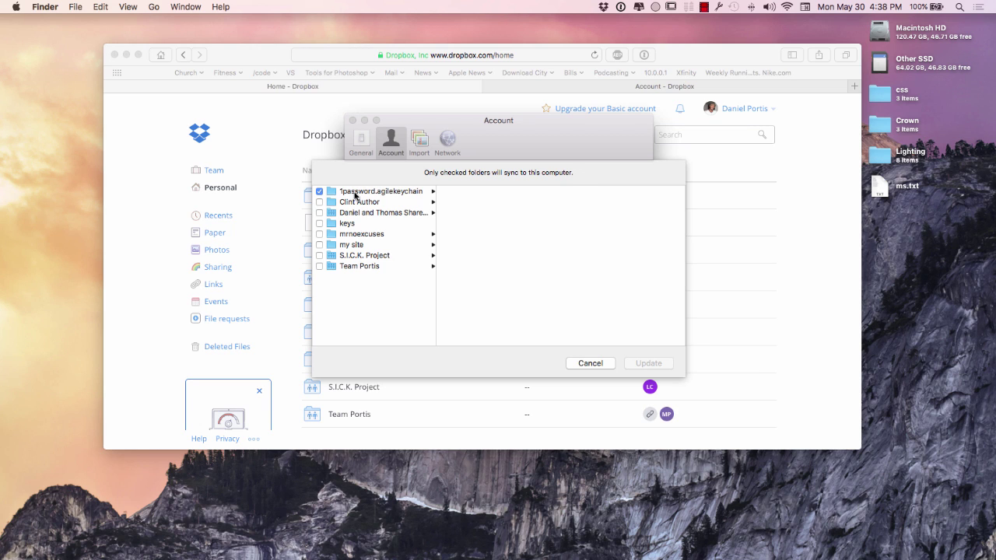
left_click(357, 194)
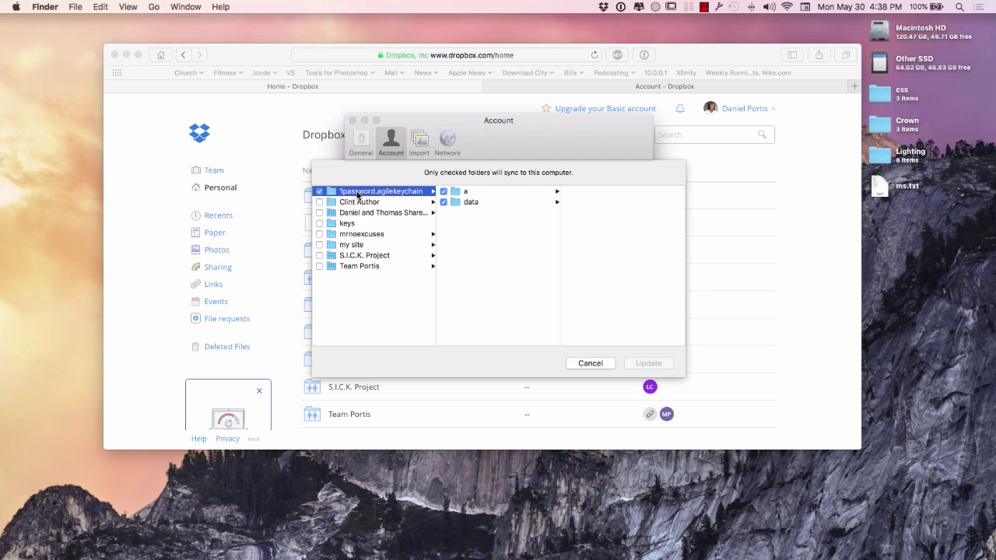
left_click(355, 204)
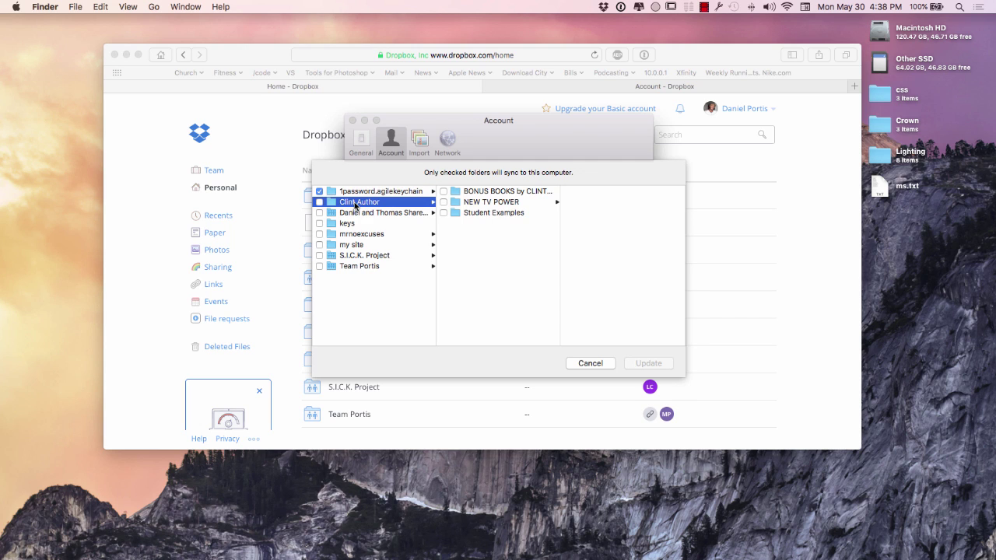
left_click(356, 246)
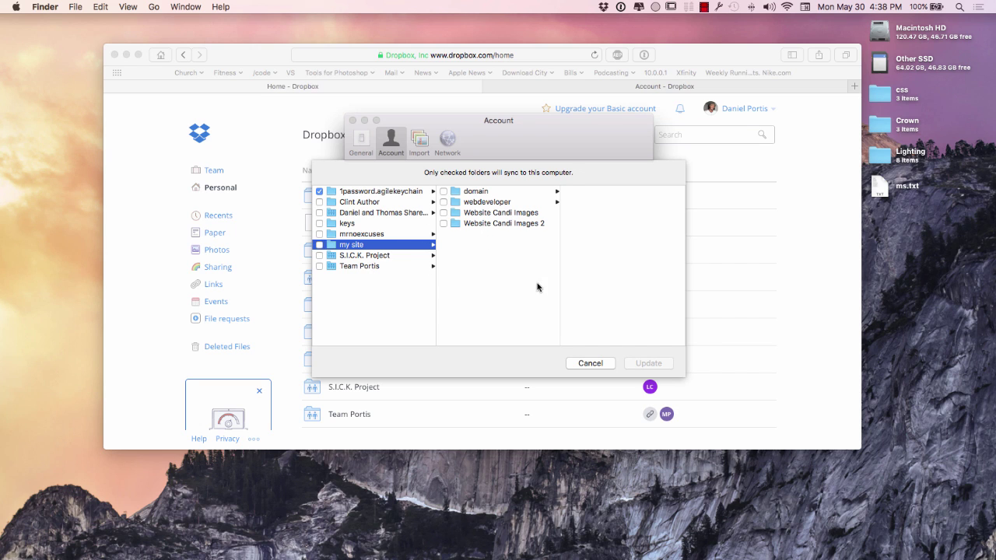
left_click(576, 363)
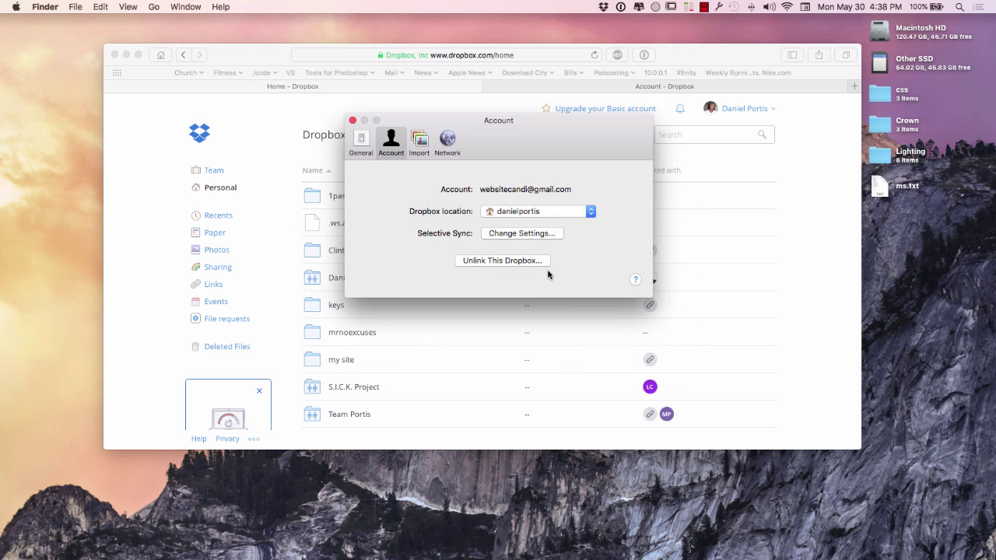
left_click(354, 122)
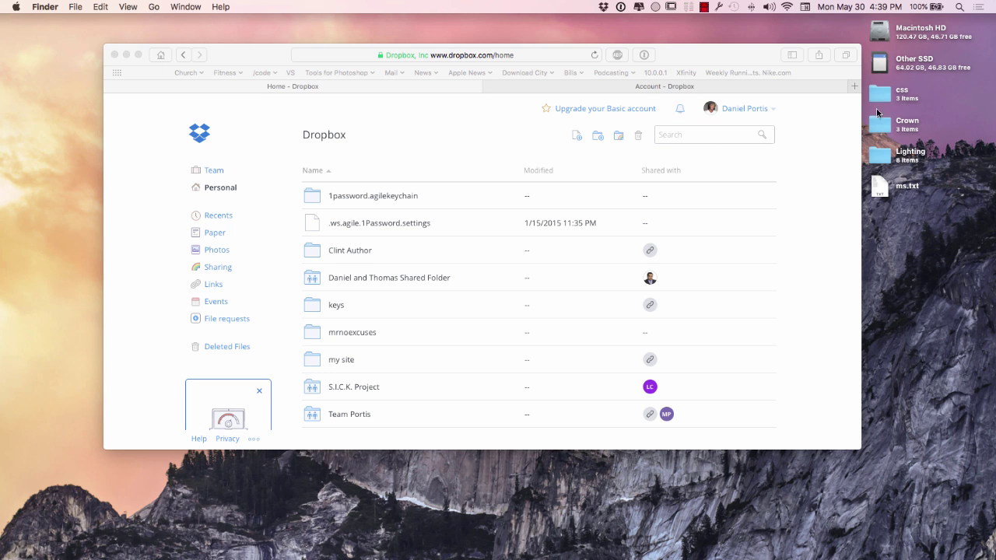
Step: Get Info on Macintosh HD and highlight its 120.47 GB capacity with 46.71 GB available
double_click(881, 37)
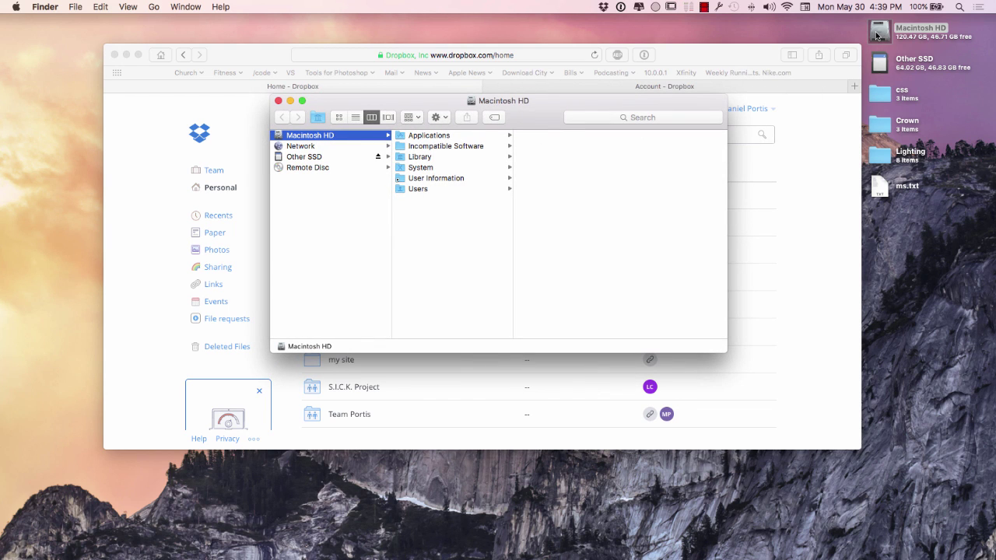
left_click(278, 101)
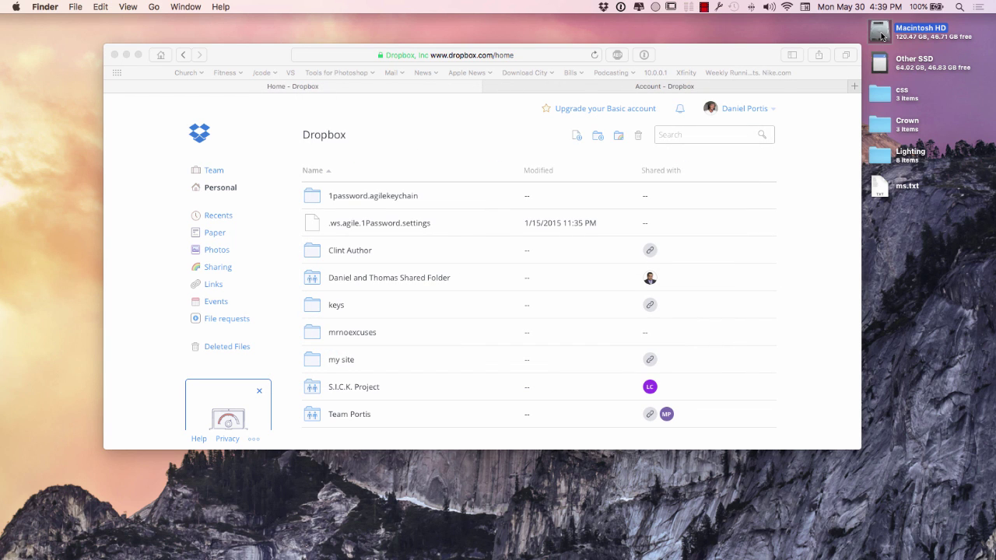
key("super+i")
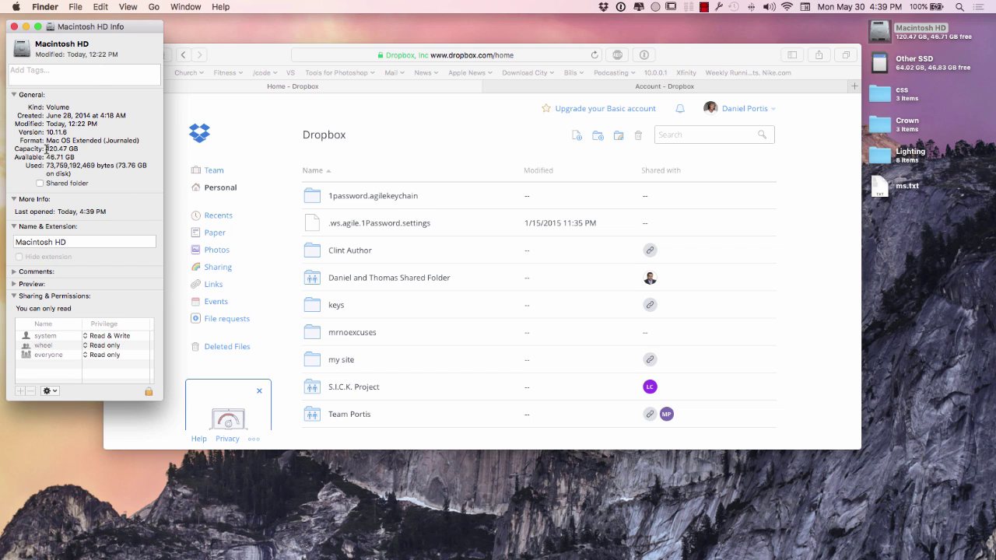
left_click_drag(46, 149, 76, 157)
Step: Show About This Mac's Storage tab: Macintosh HD with 46.66 GB free of 120.47 GB
left_click(14, 26)
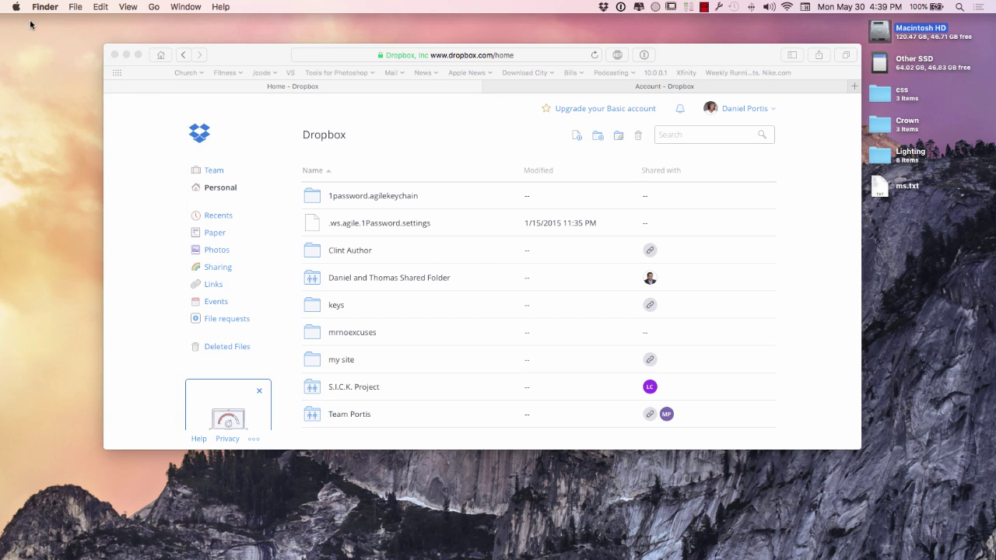
left_click(44, 7)
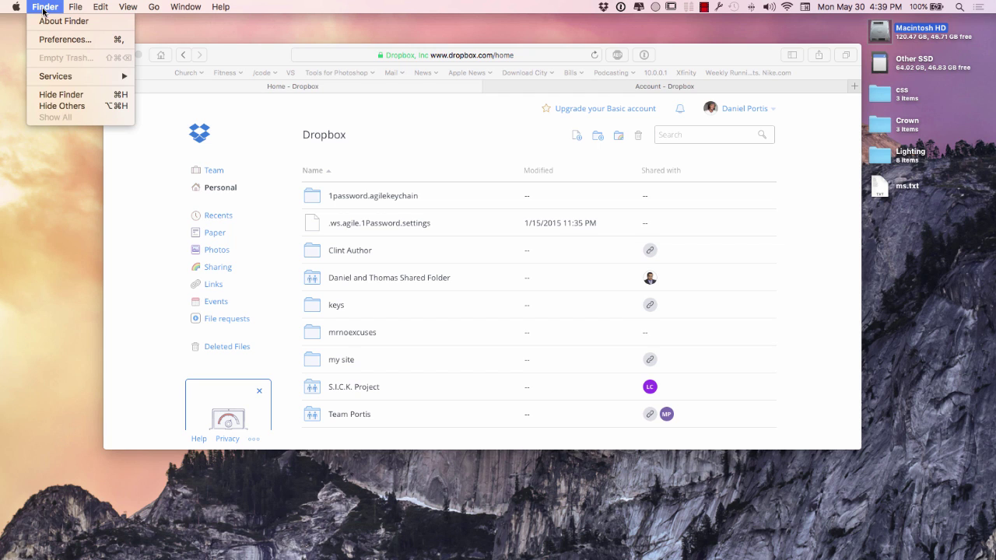
left_click(20, 140)
left_click(17, 8)
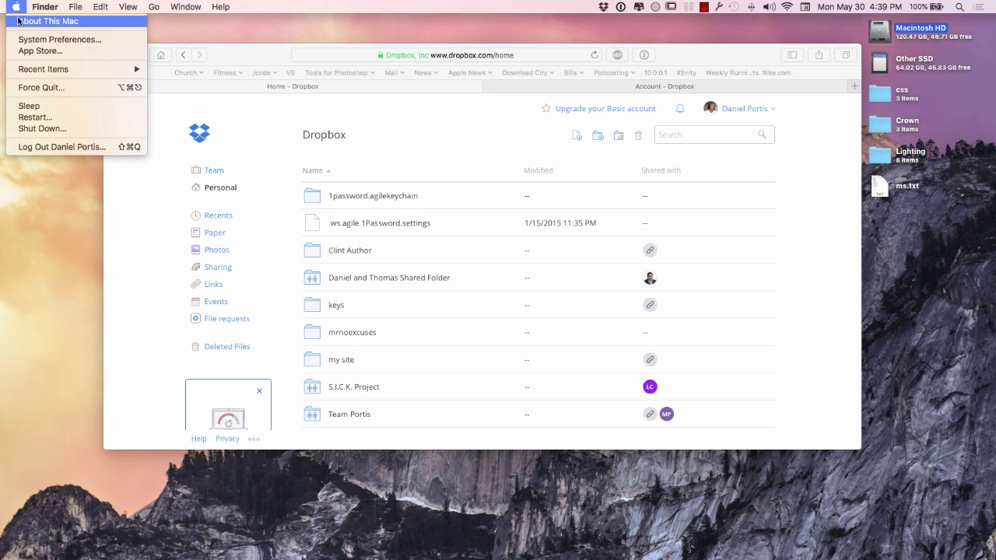
left_click(20, 23)
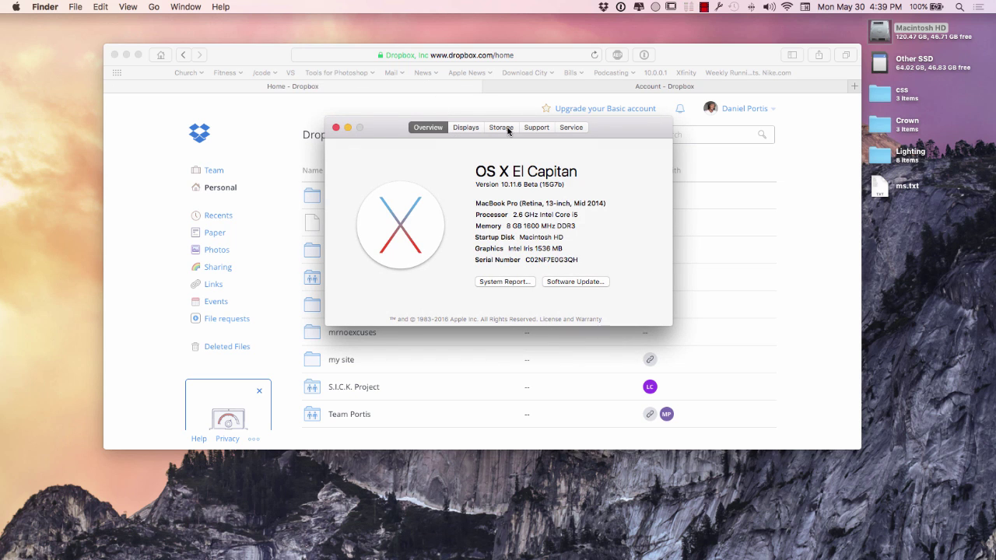
left_click(504, 127)
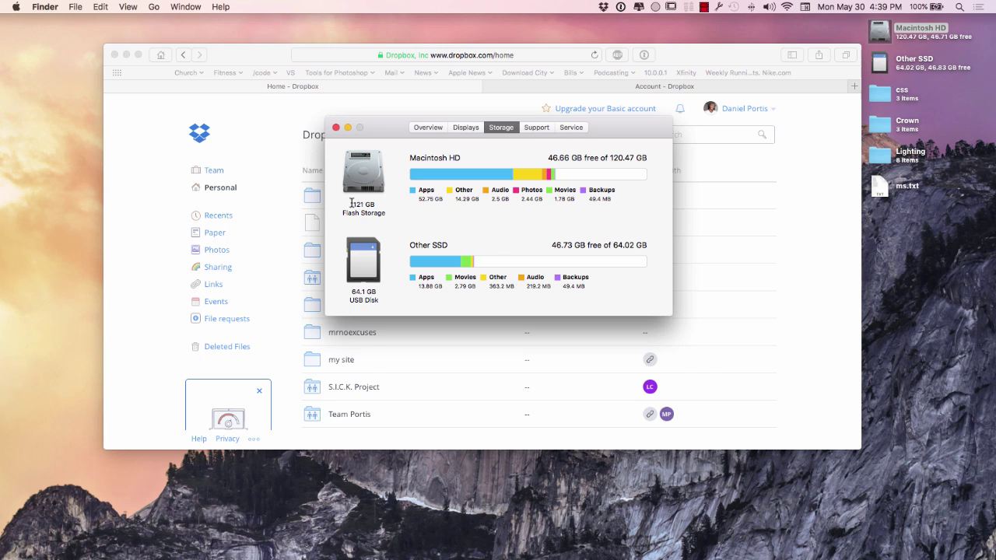
left_click_drag(354, 203, 380, 203)
Step: Close About This Mac and open Dropbox's Upgrade to Pro page in Safari
left_click(337, 127)
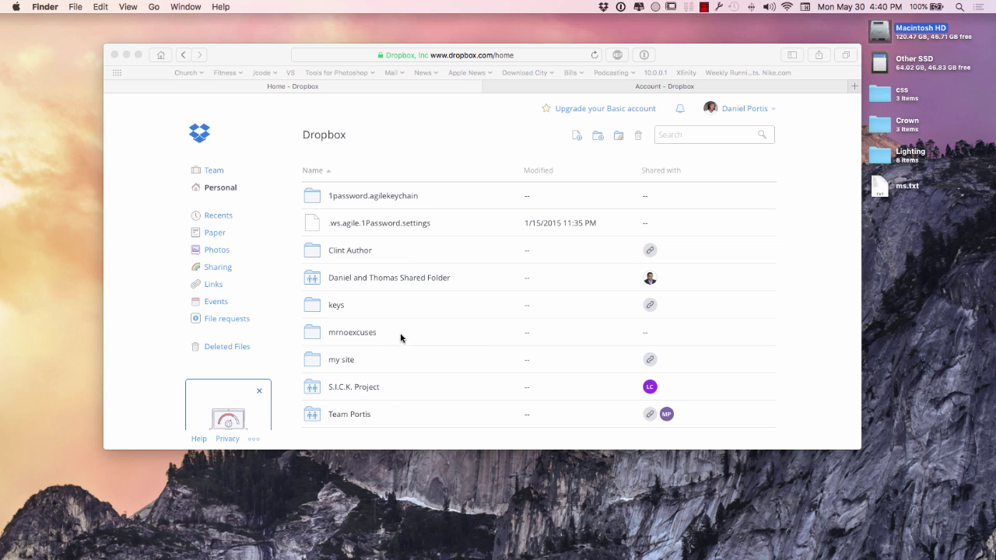
left_click(877, 302)
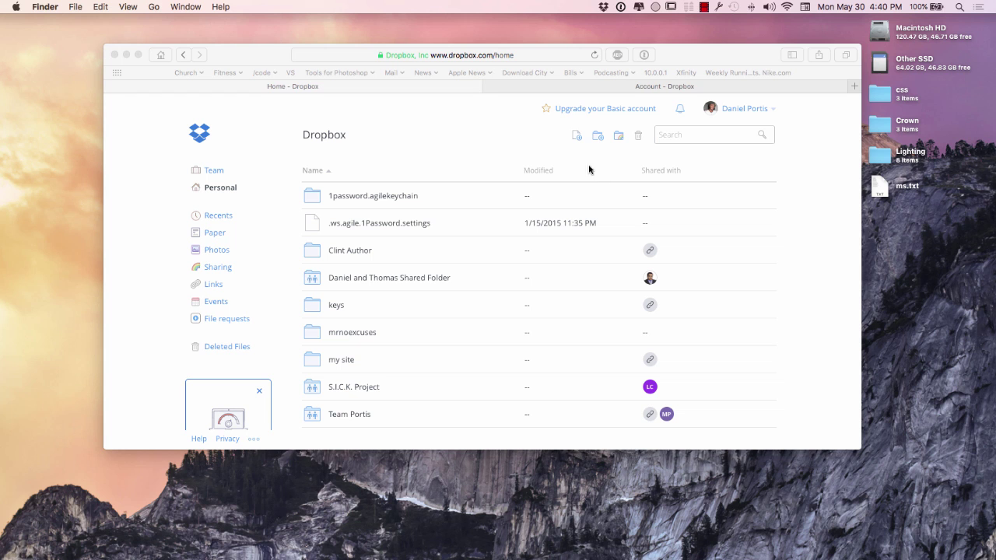
left_click(591, 110)
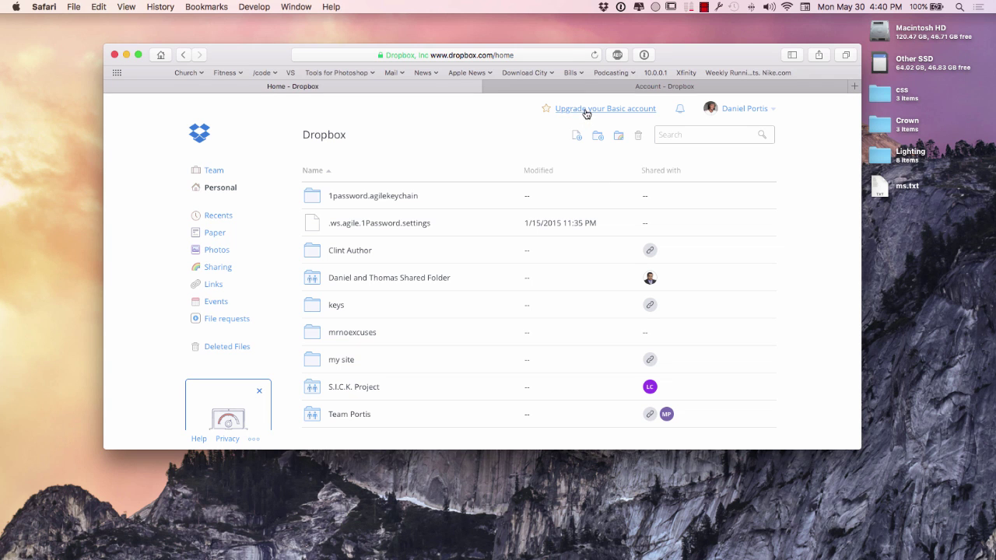
left_click(587, 110)
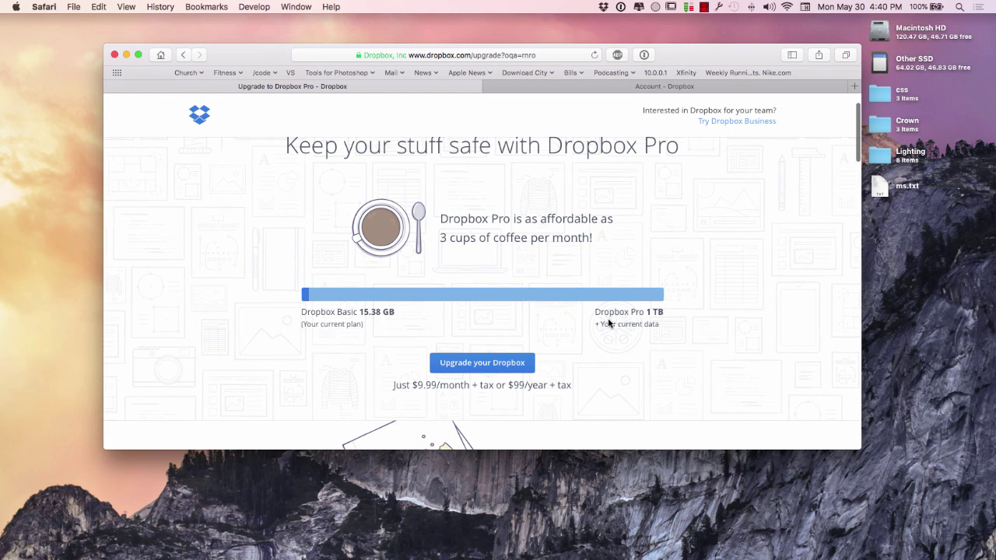
Step: Compare the 15.38 GB Basic plan with 1 TB Pro at $9.99/month or $99/year
left_click_drag(609, 323, 672, 315)
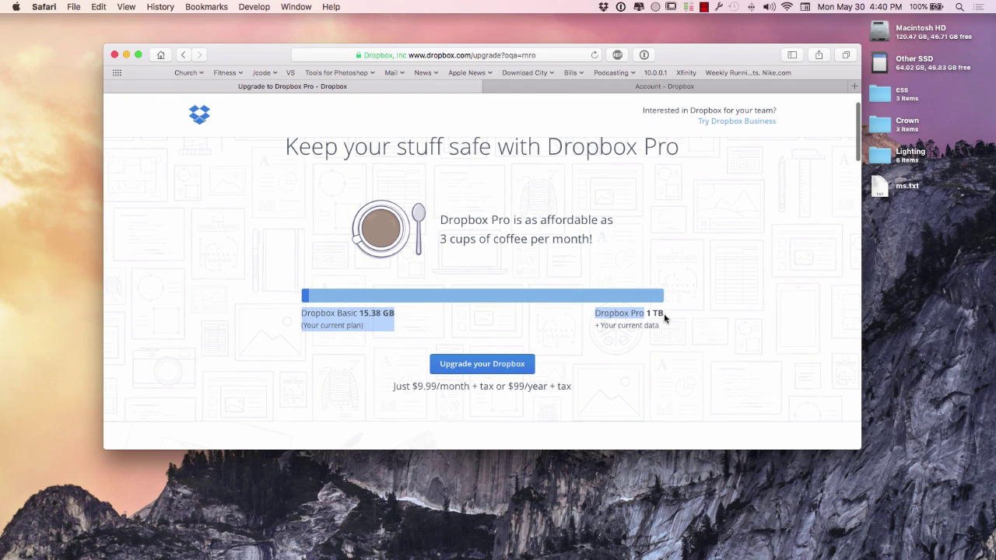
scroll(595, 318, "down", 2)
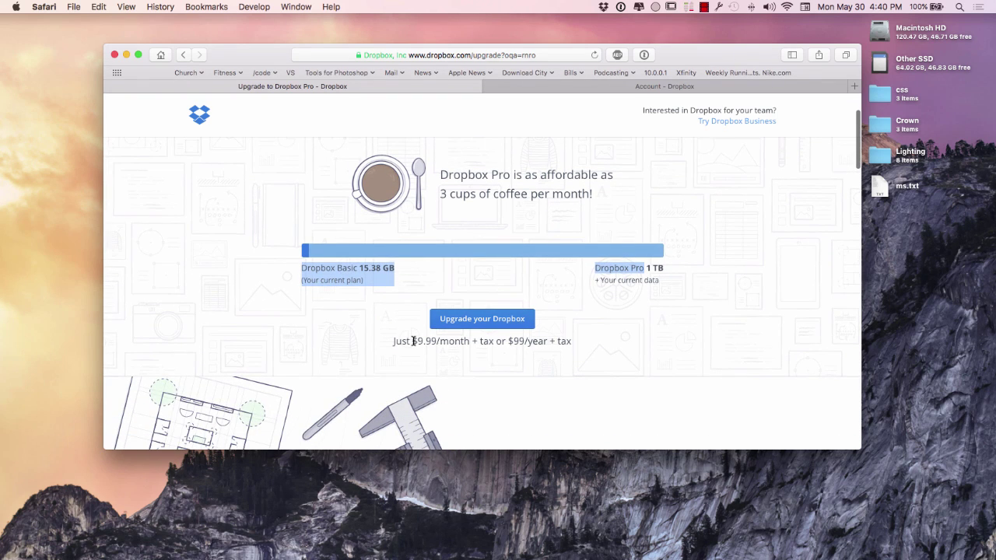
left_click_drag(413, 340, 557, 343)
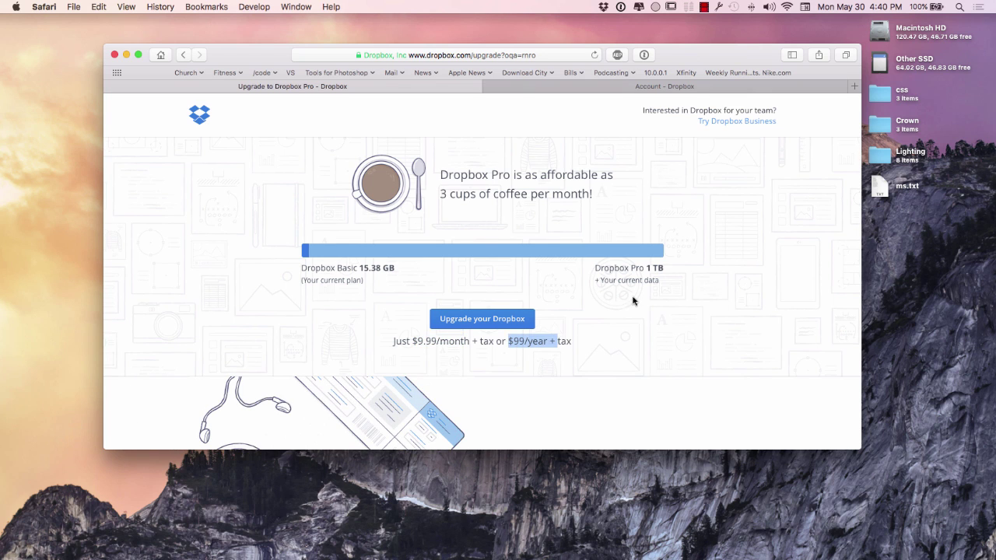
left_click_drag(647, 267, 658, 269)
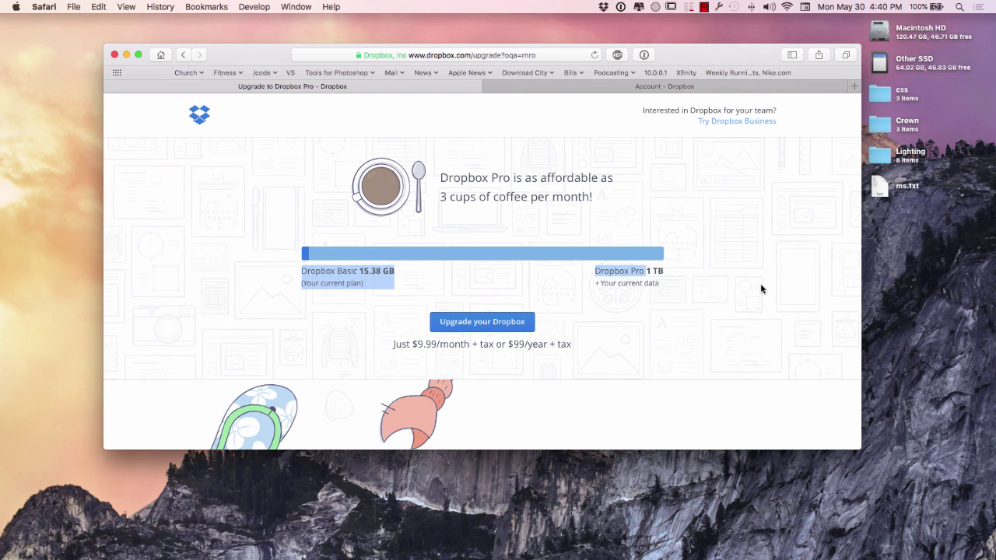
scroll(760, 287, "down", 3)
scroll(761, 289, "up", 5)
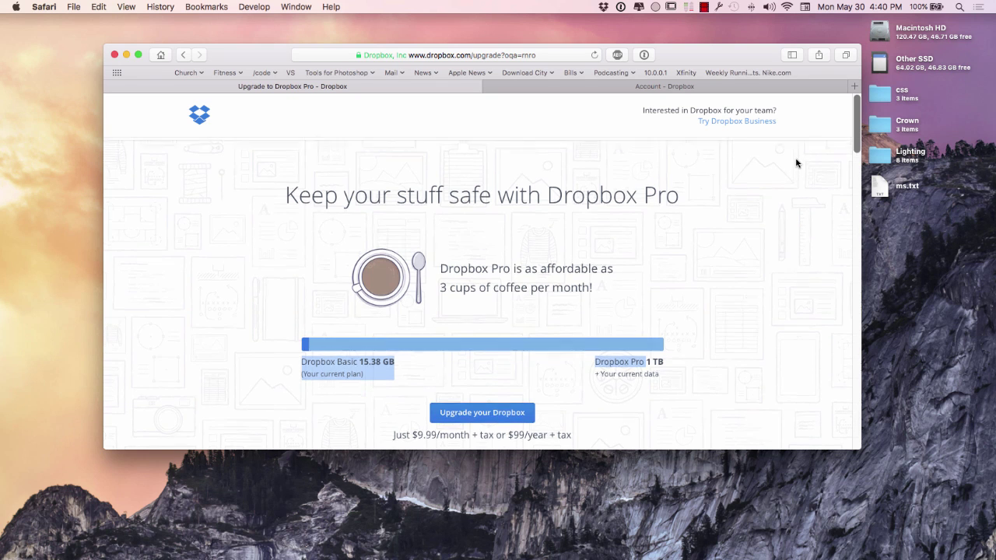
scroll(697, 223, "down", 2)
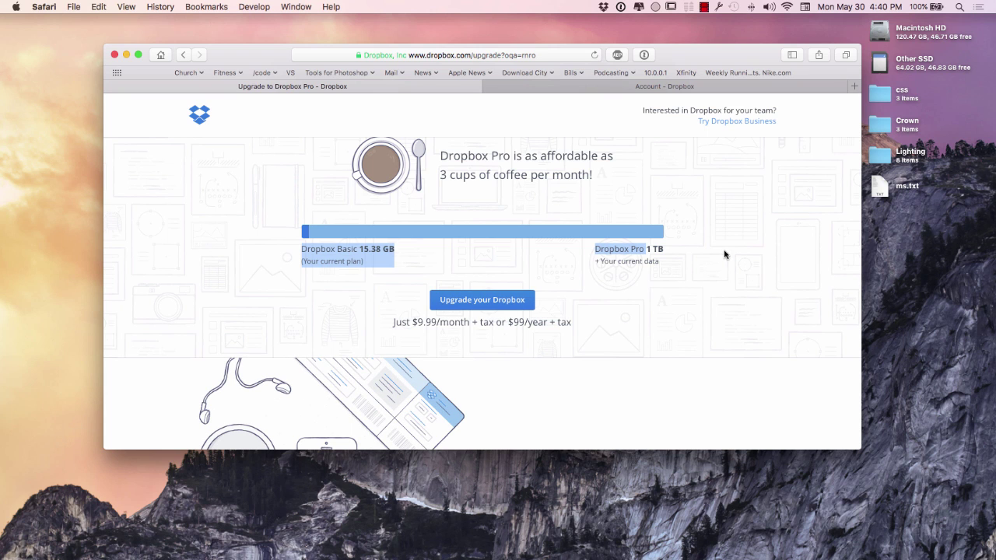
scroll(696, 211, "up", 3)
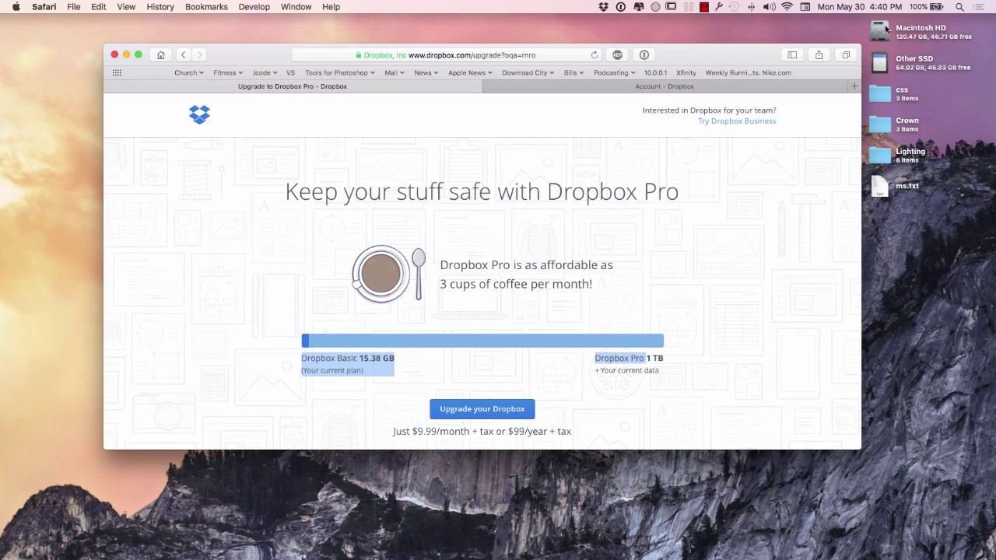
left_click(683, 349)
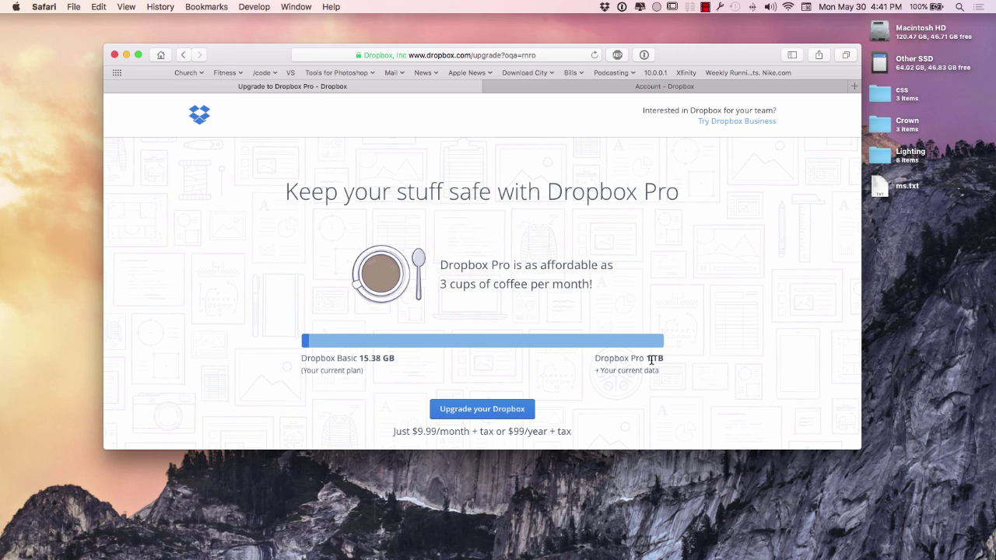
left_click(658, 357, "shift")
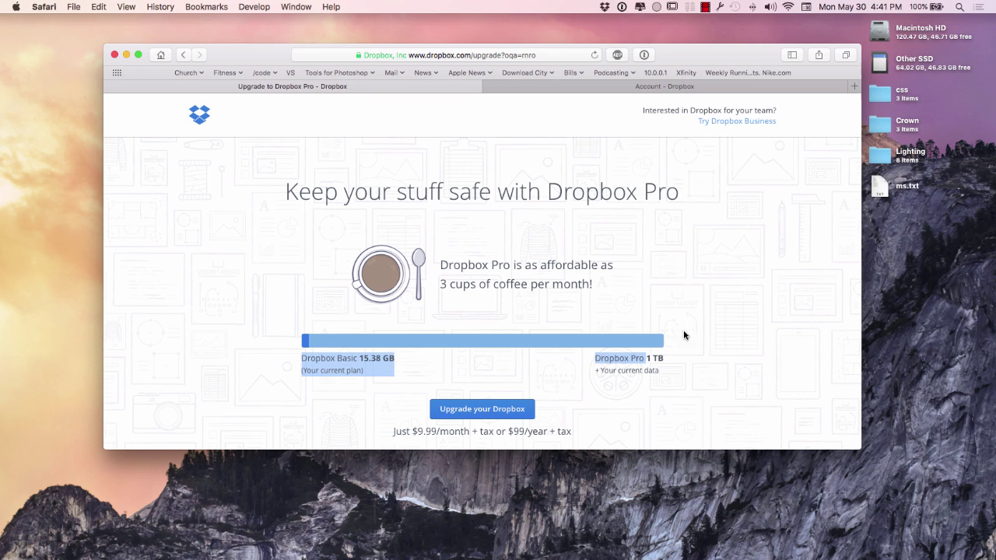
left_click(605, 7)
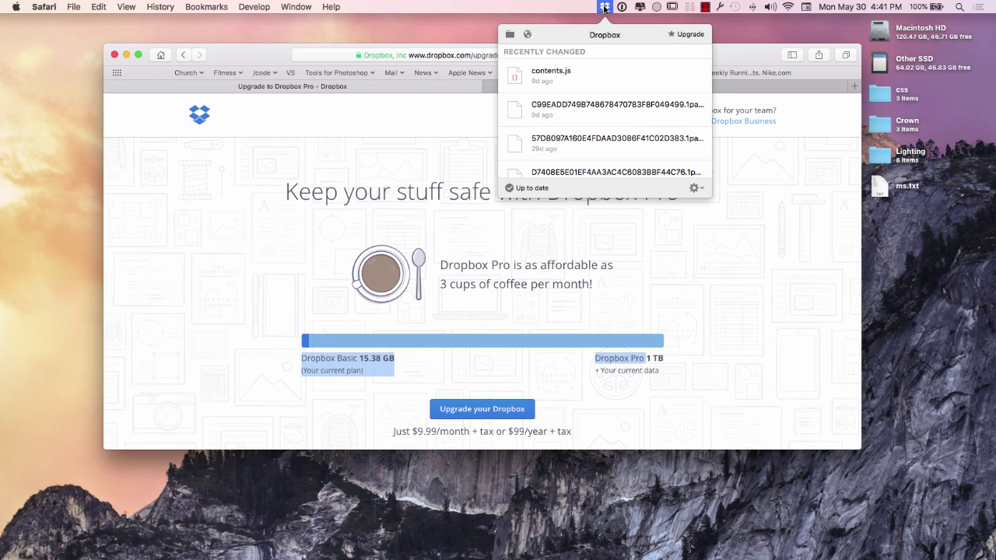
left_click(694, 188)
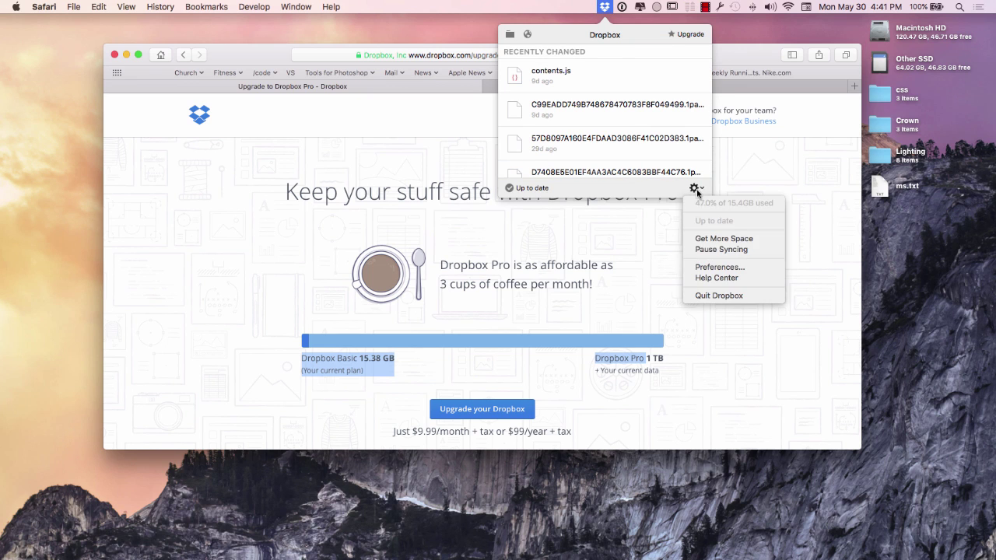
left_click(707, 266)
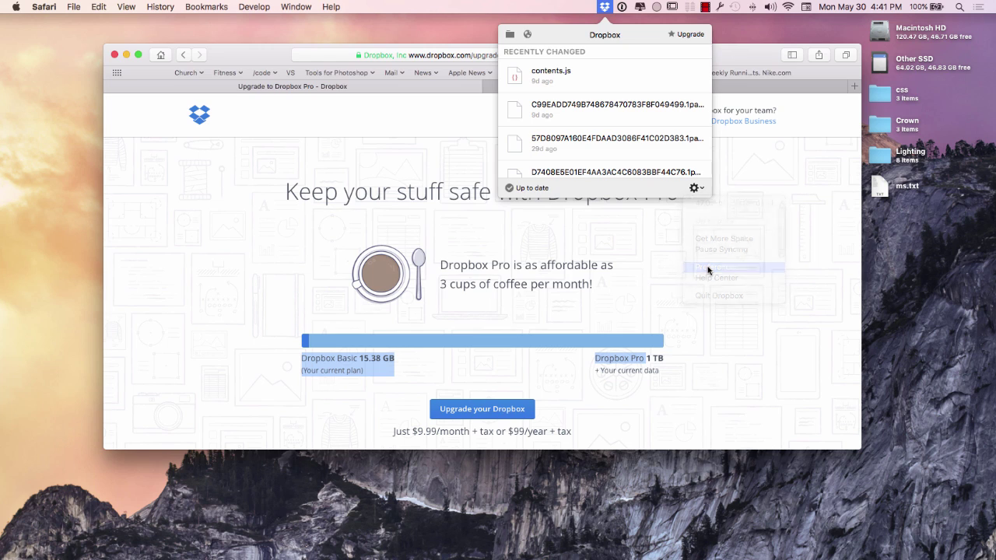
left_click(390, 142)
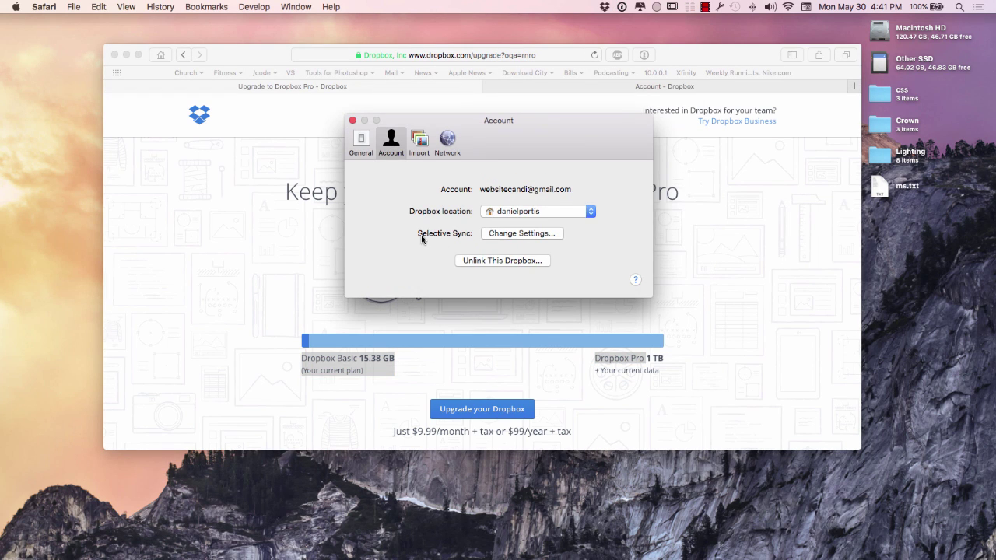
left_click(511, 233)
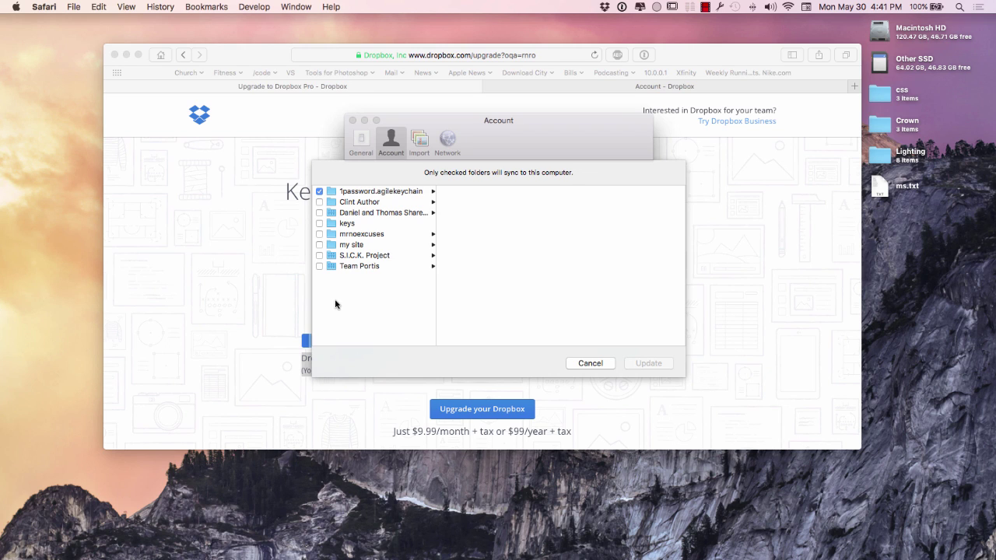
left_click(590, 363)
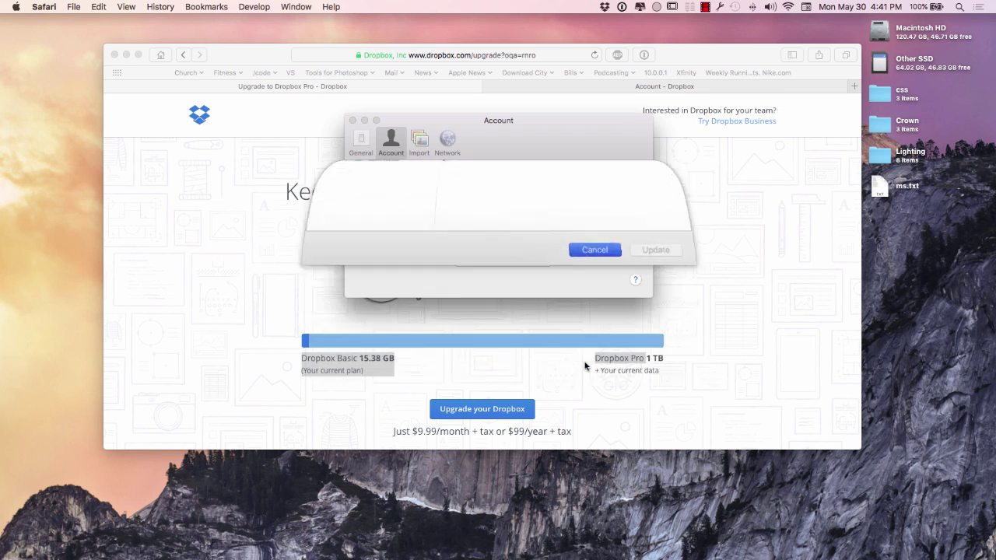
left_click(353, 121)
left_click(695, 364)
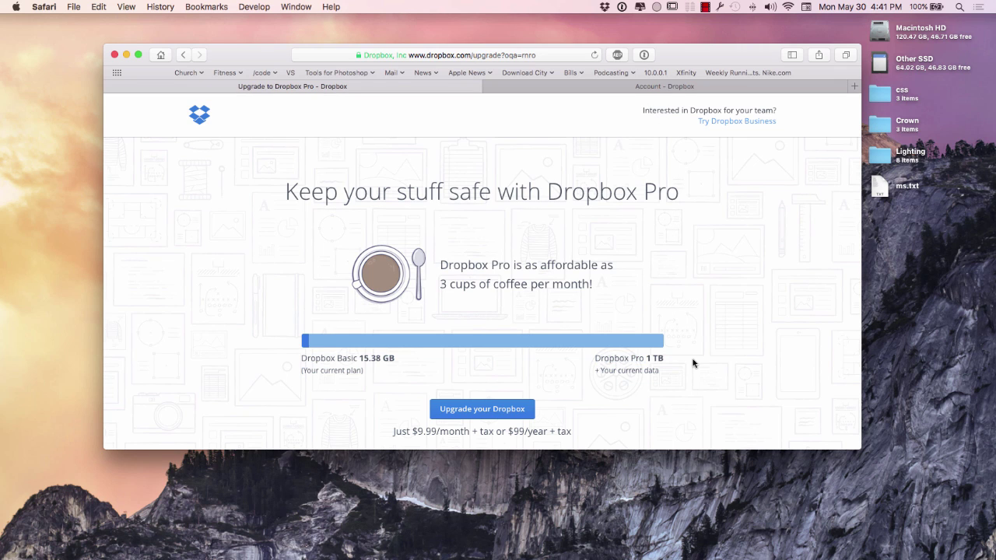